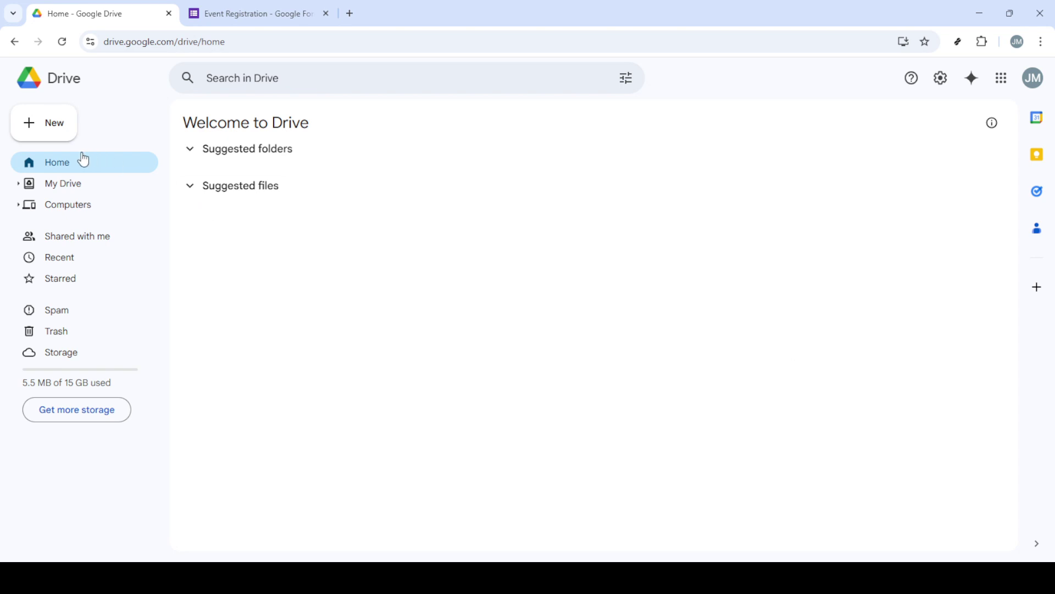
Step: Create a blank Google Form from the Google Drive New menu
left_click(49, 131)
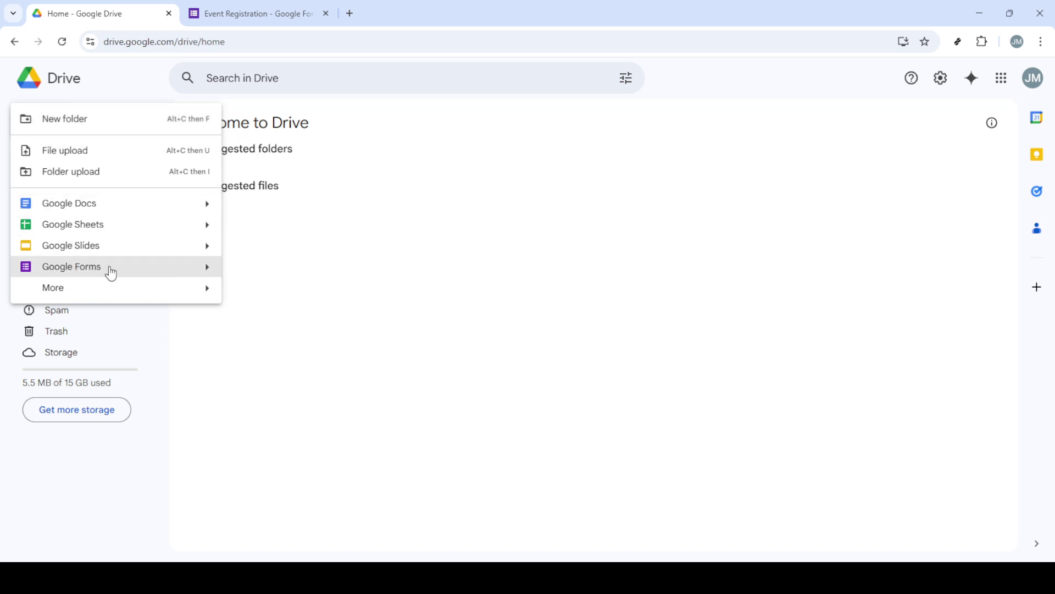
mouse_move(116, 267)
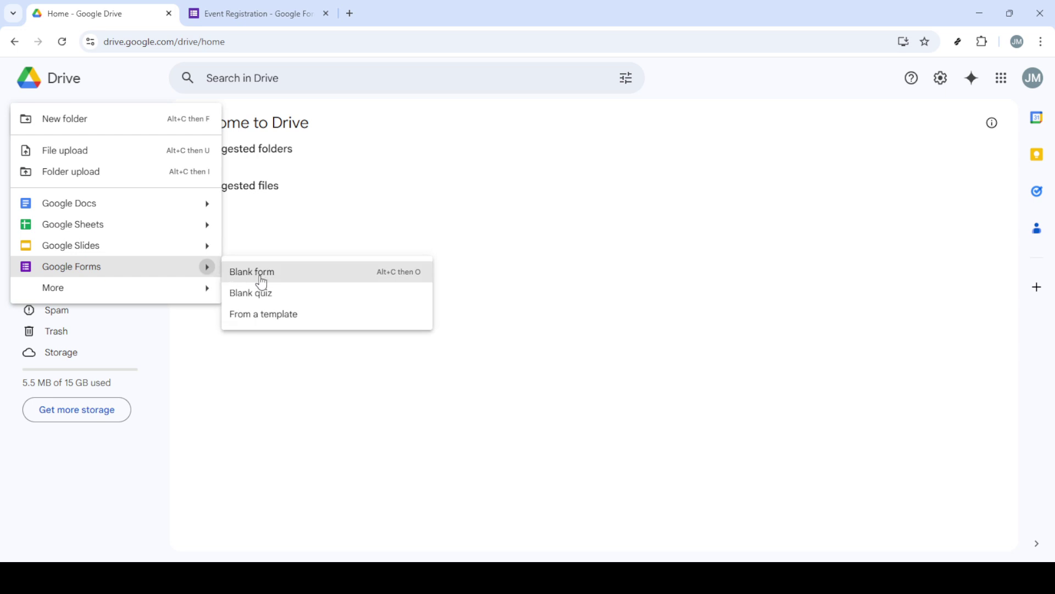
left_click(261, 282)
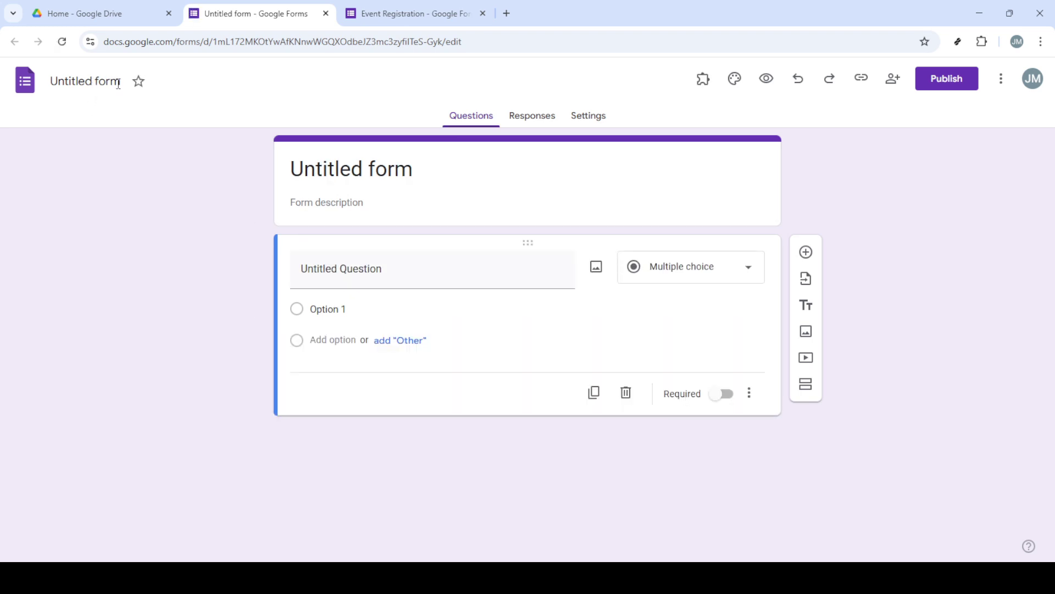
Step: Select the untitled form's title, then switch to the Event Registration form's tab
left_click(118, 83)
key("ctrl+Tab")
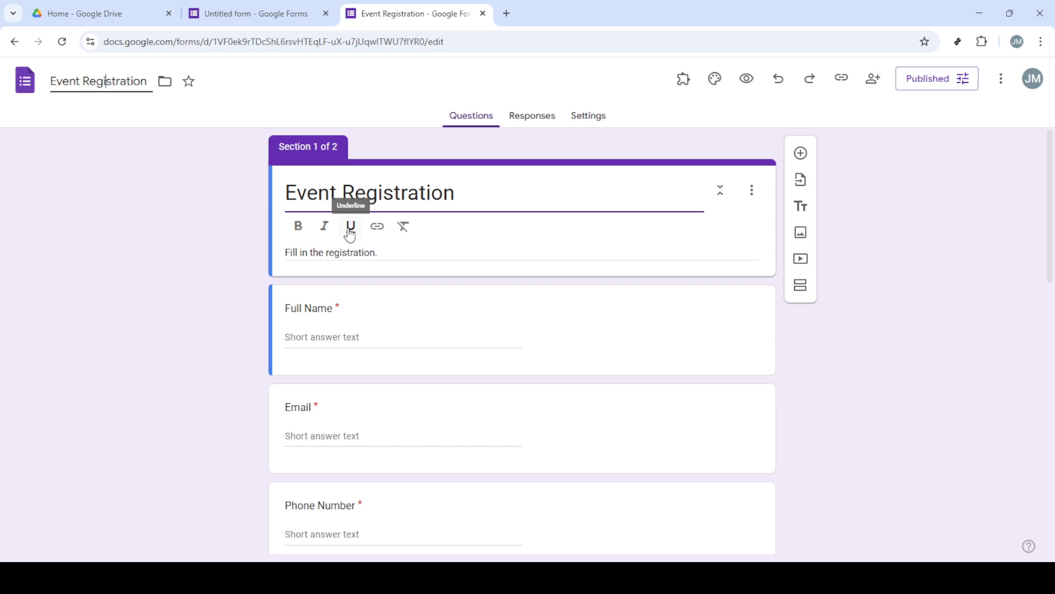
scroll(350, 233, "down", 1)
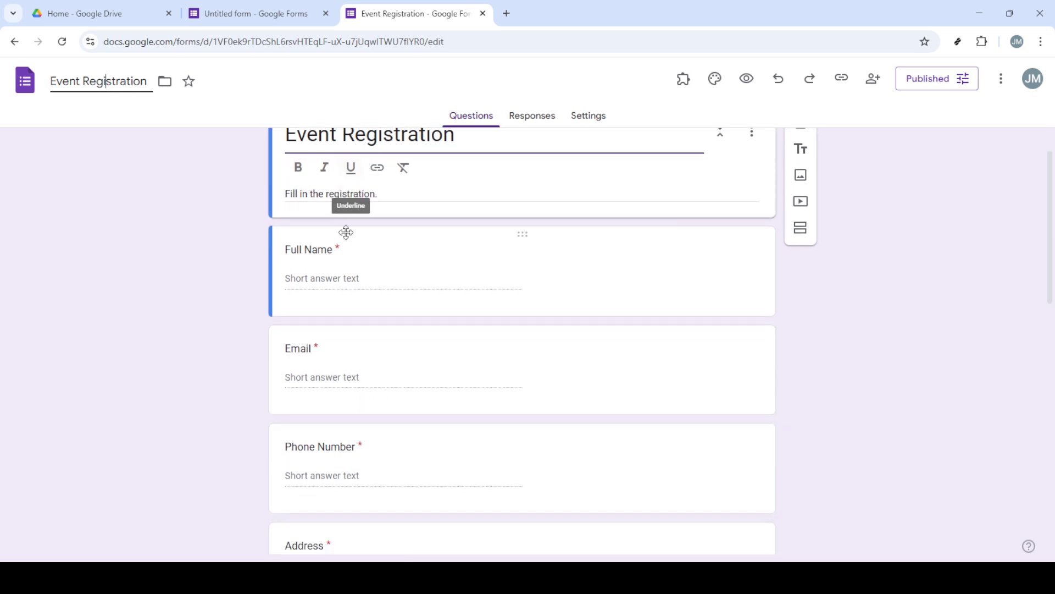
triple_click(389, 186)
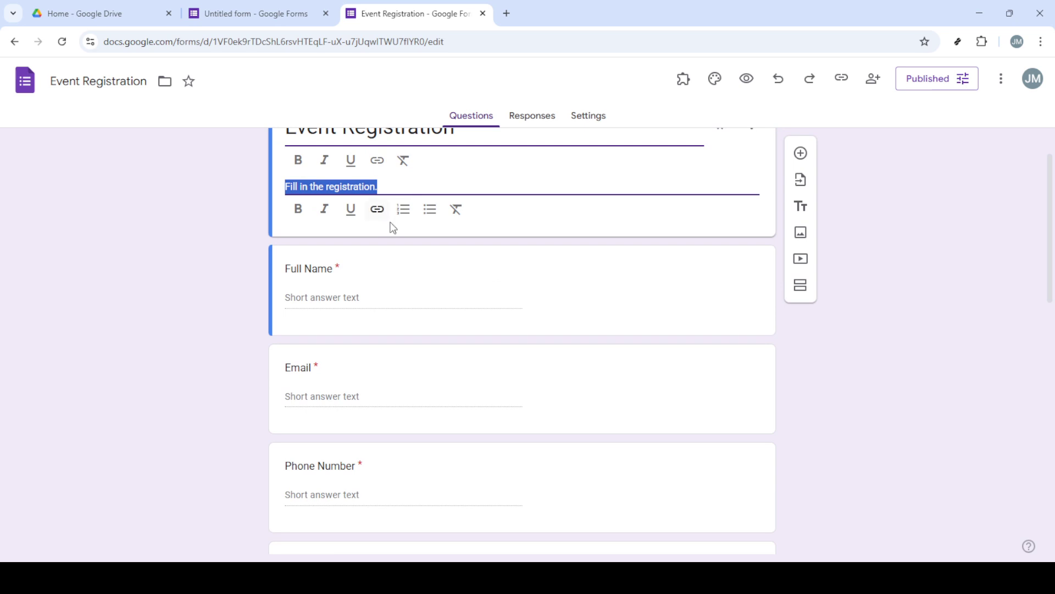
left_click(355, 301)
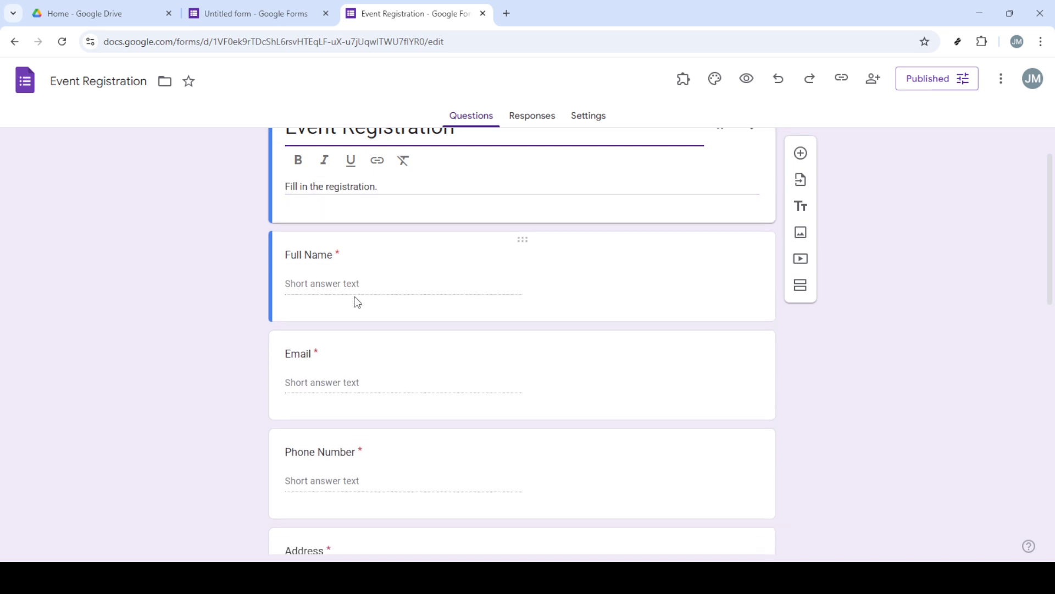
left_click(335, 266)
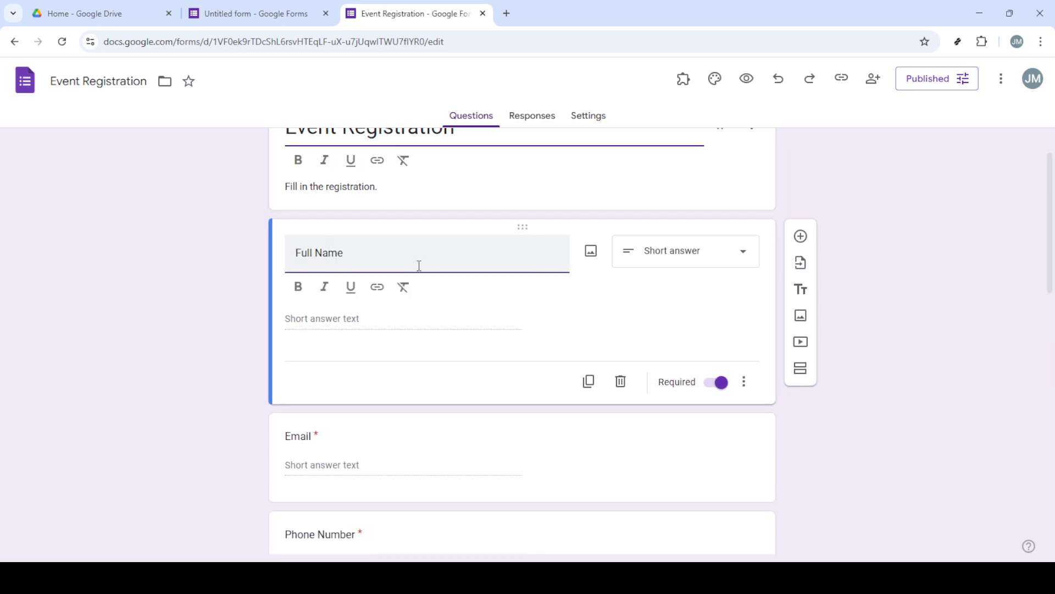
left_click(709, 261)
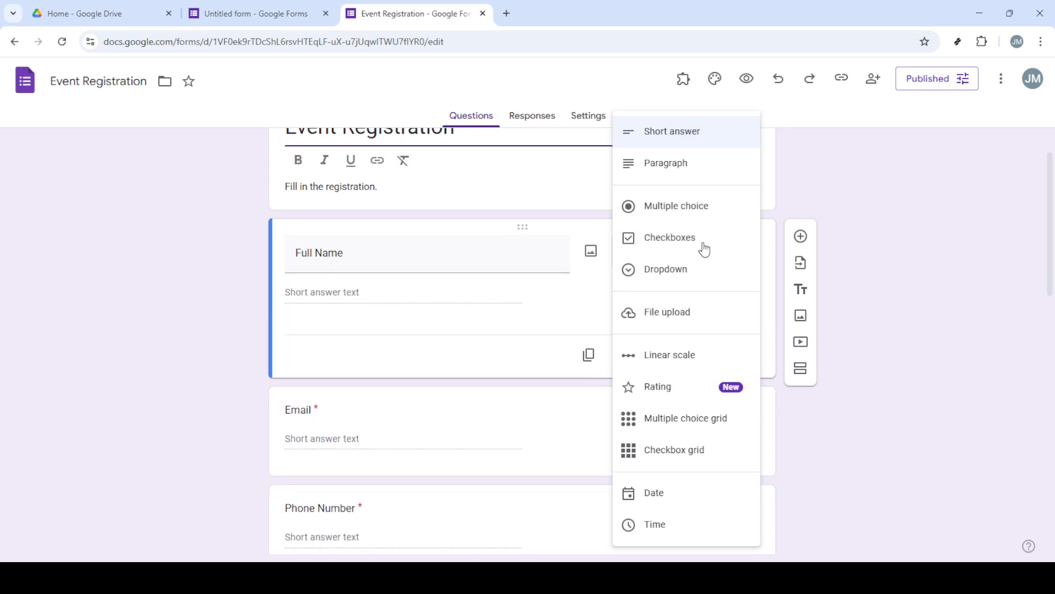
left_click(674, 137)
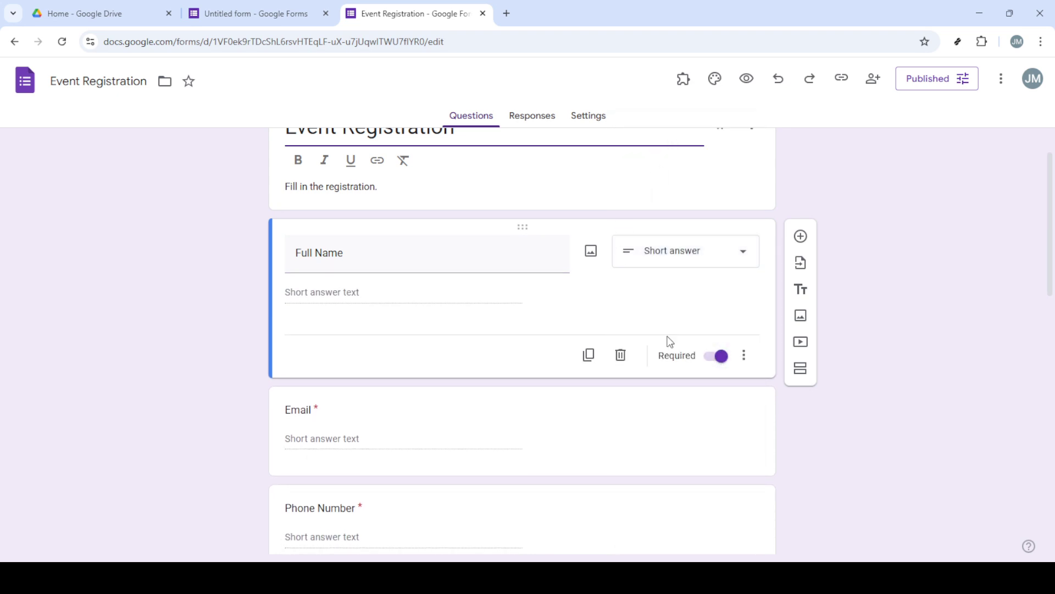
left_click(469, 354)
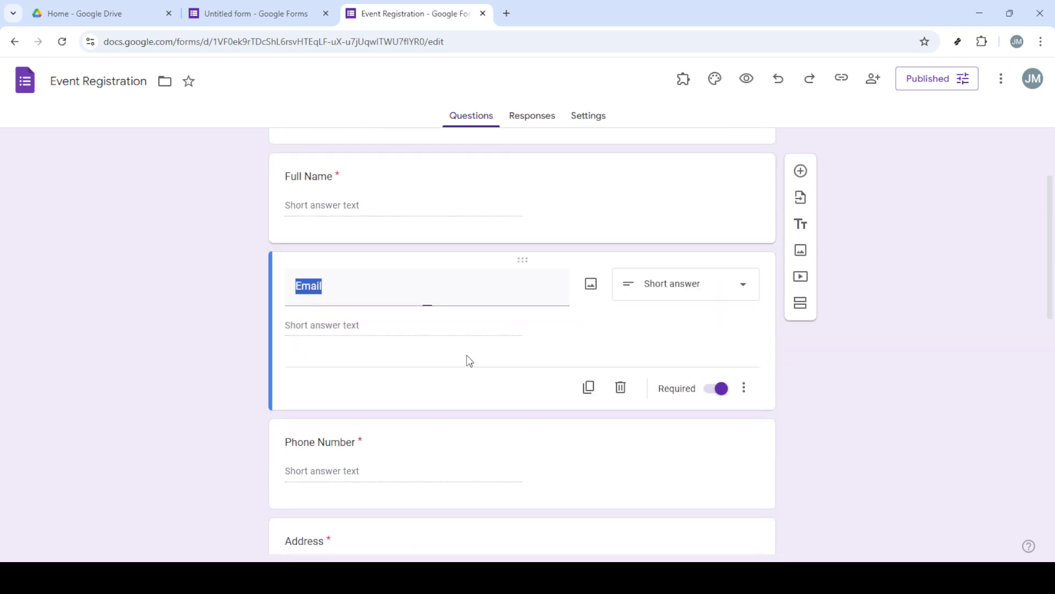
scroll(517, 357, "down", 2)
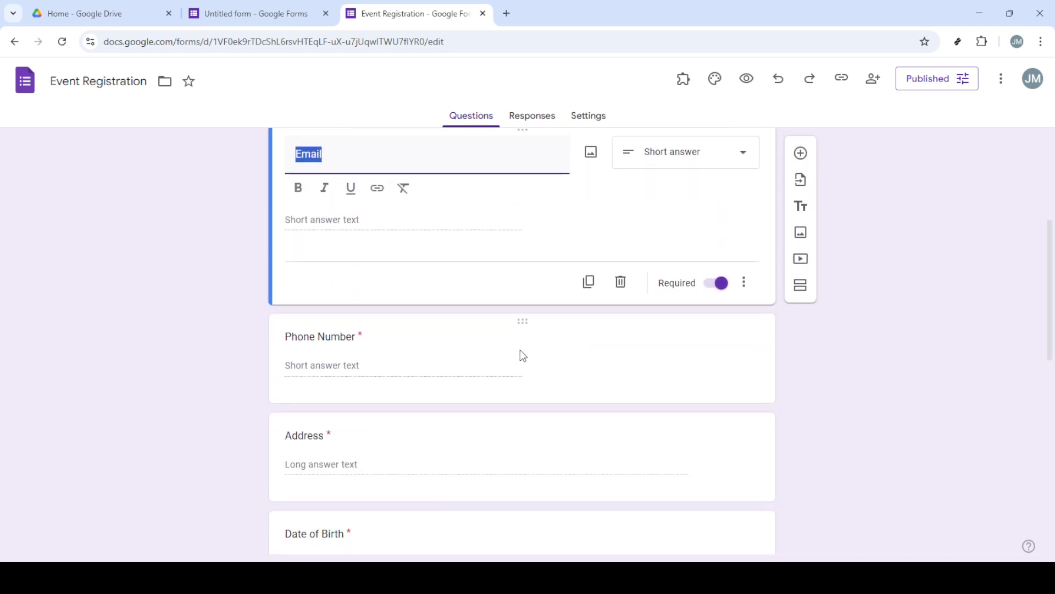
scroll(520, 354, "down", 1)
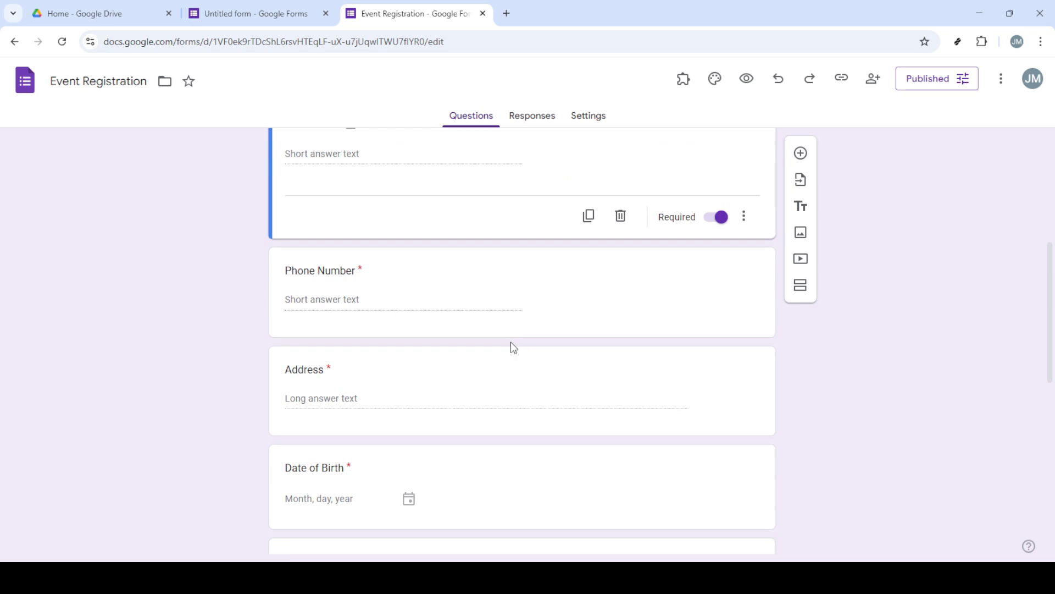
left_click(448, 295)
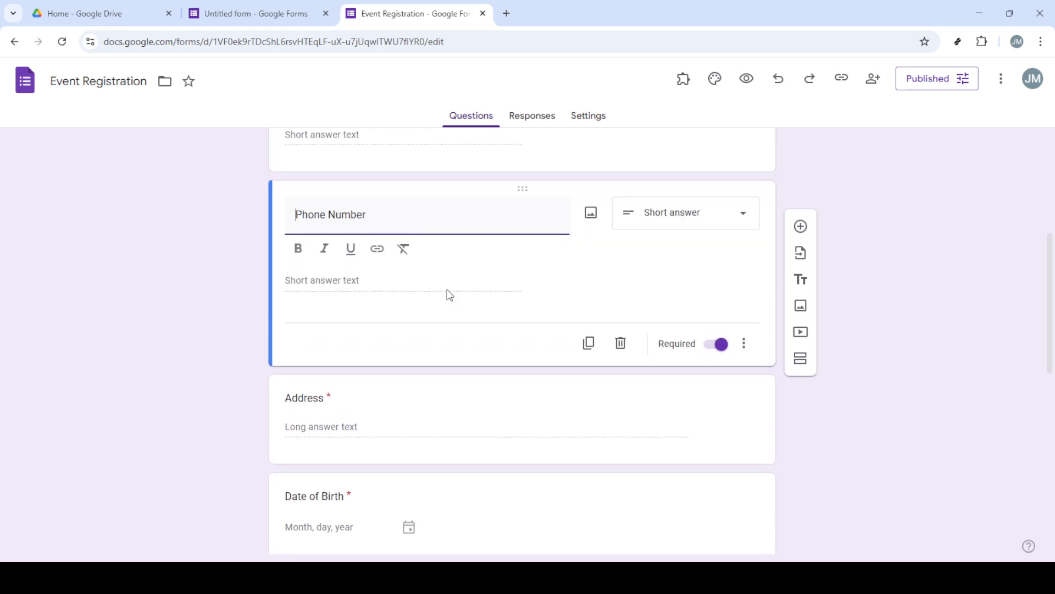
scroll(464, 305, "down", 1)
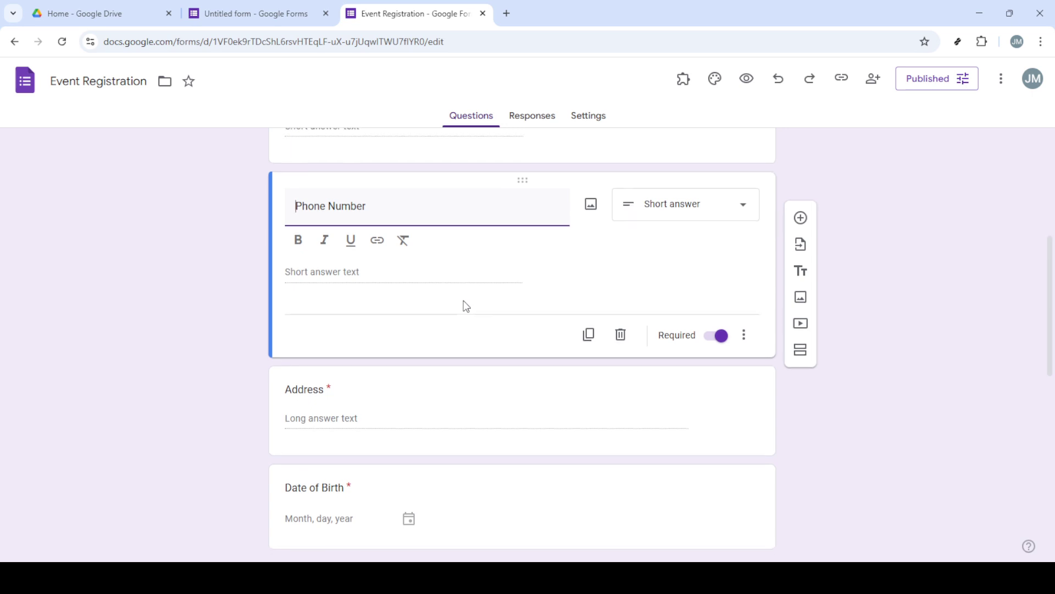
left_click(482, 347)
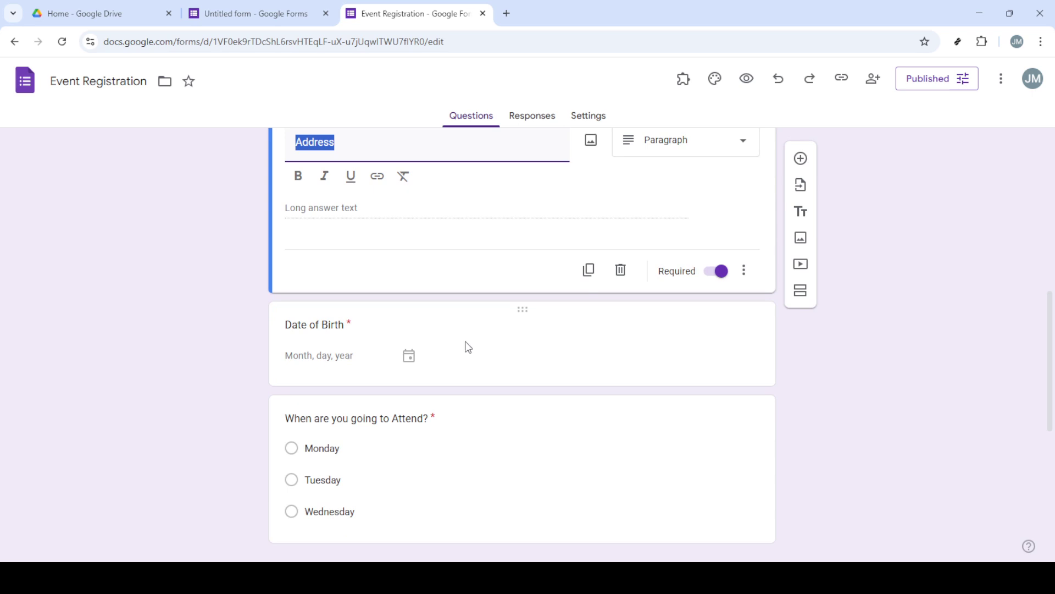
left_click(465, 347)
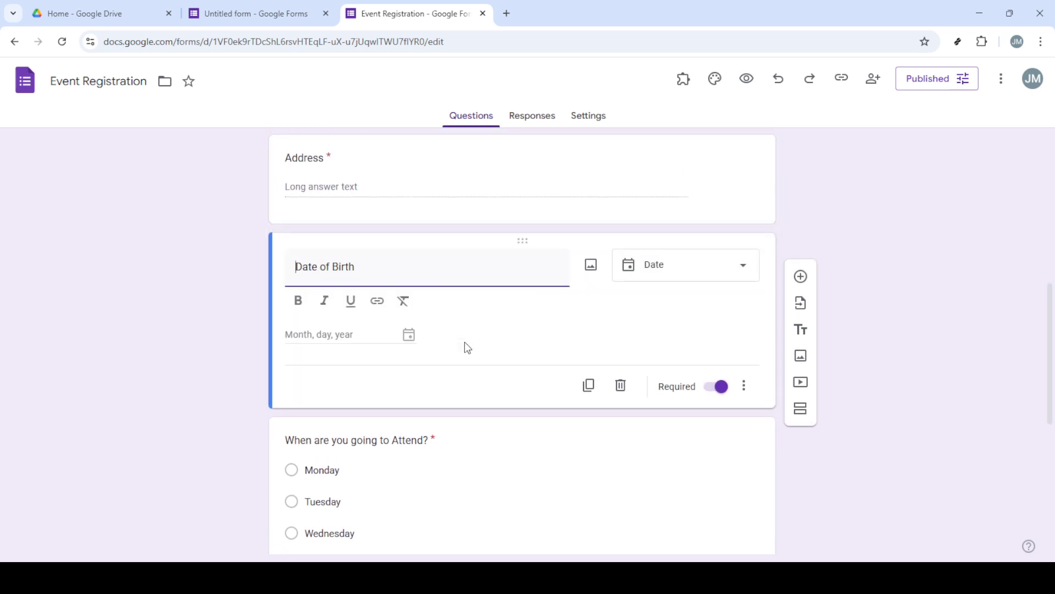
left_click(730, 272)
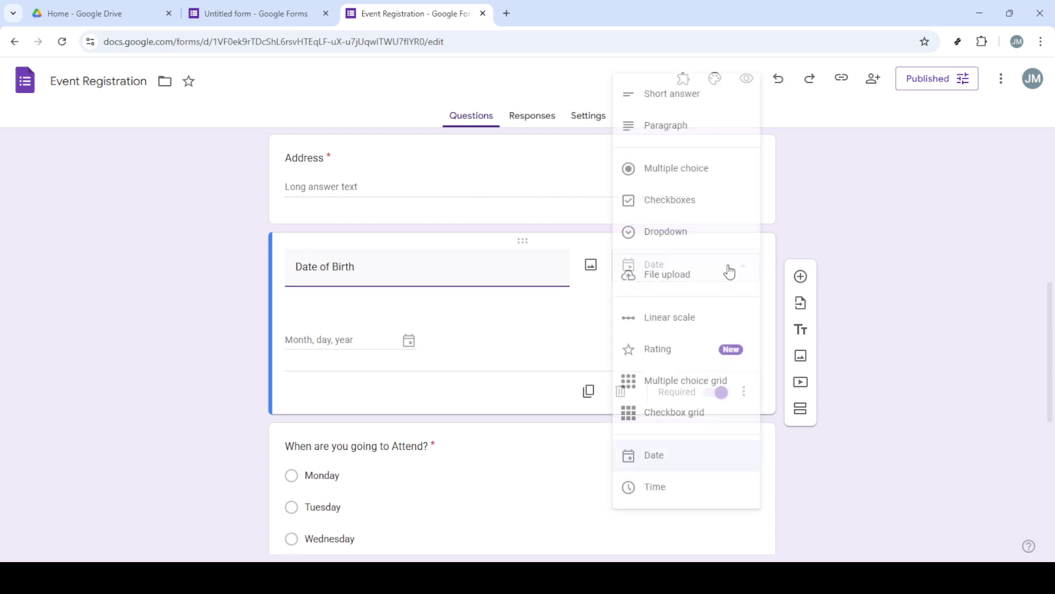
left_click(679, 454)
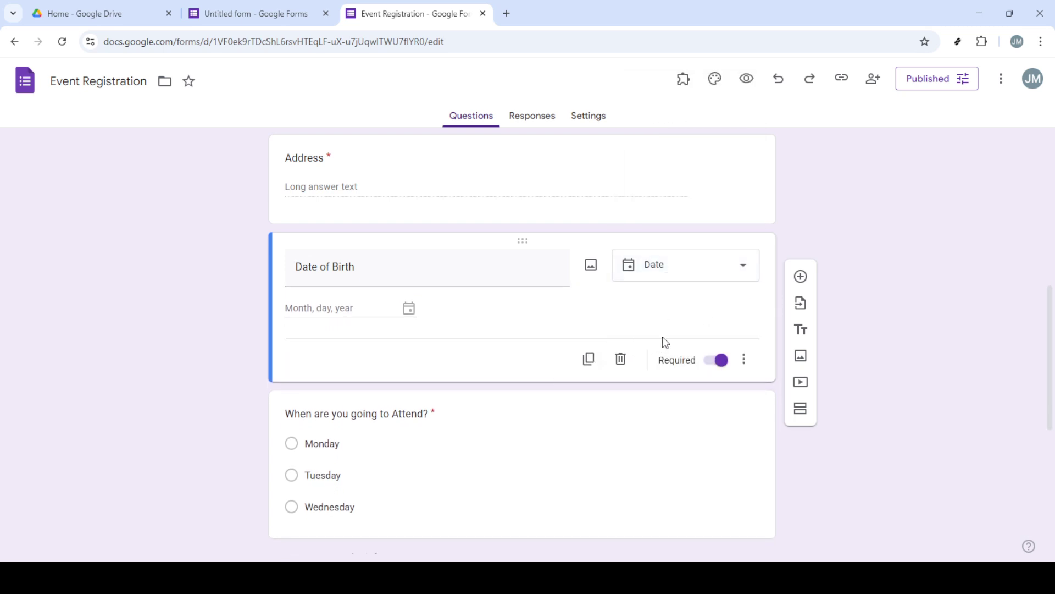
scroll(523, 392, "down", 2)
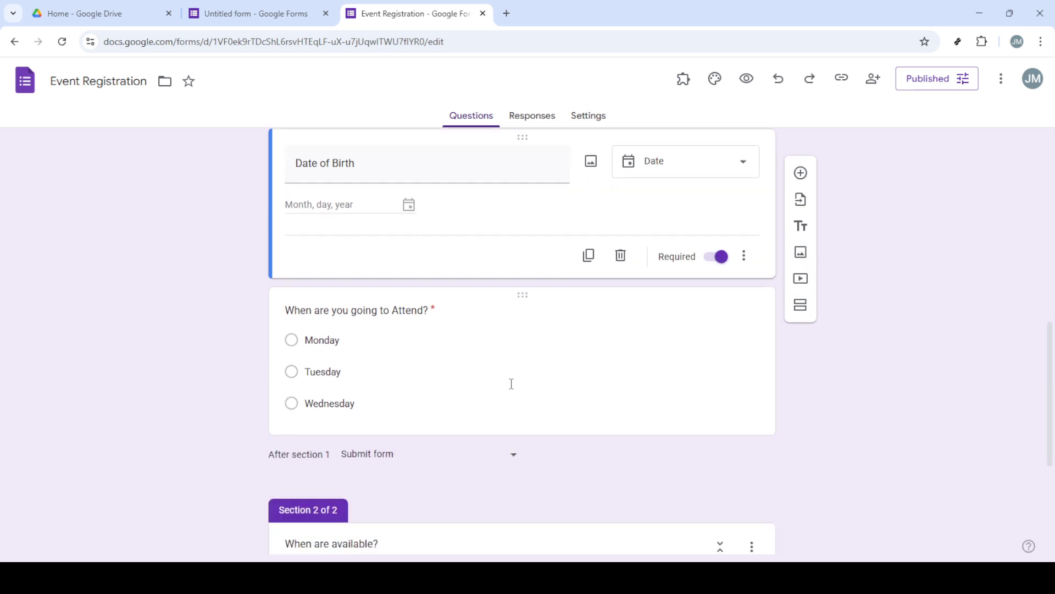
left_click(485, 347)
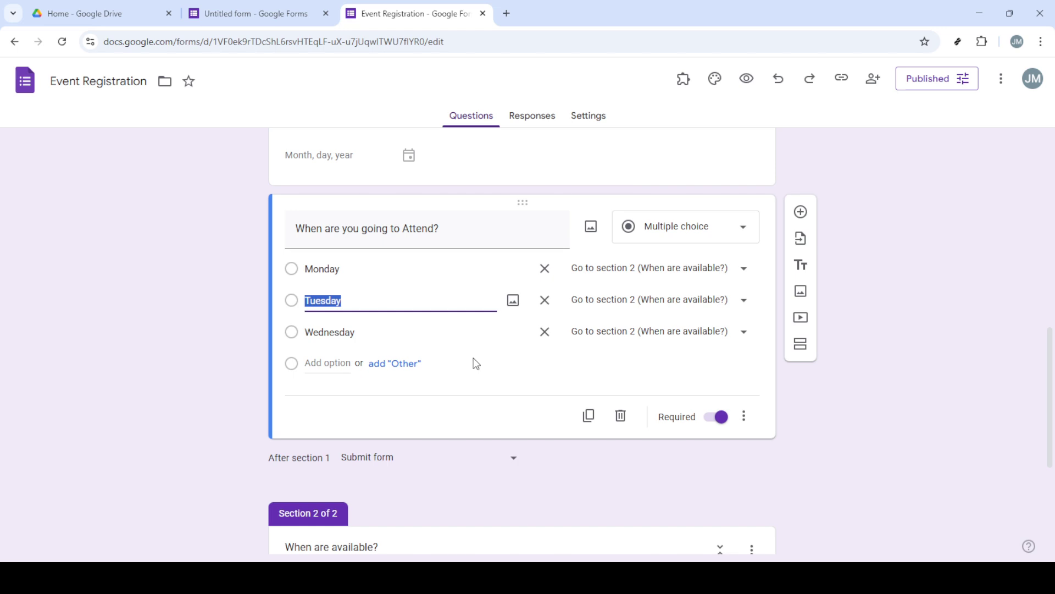
scroll(475, 360, "down", 1)
scroll(538, 414, "down", 3)
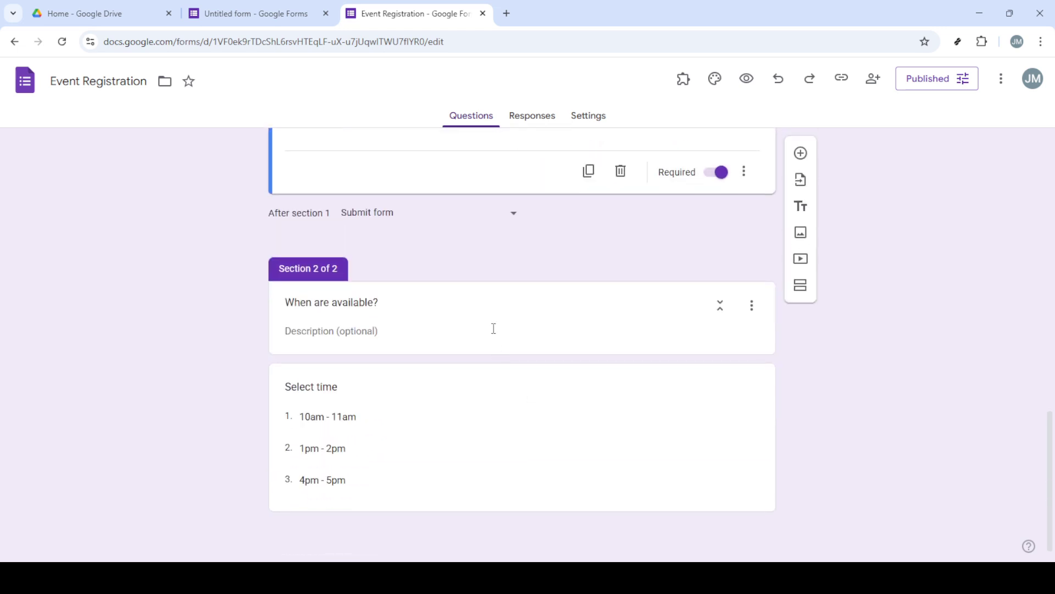
left_click(493, 328)
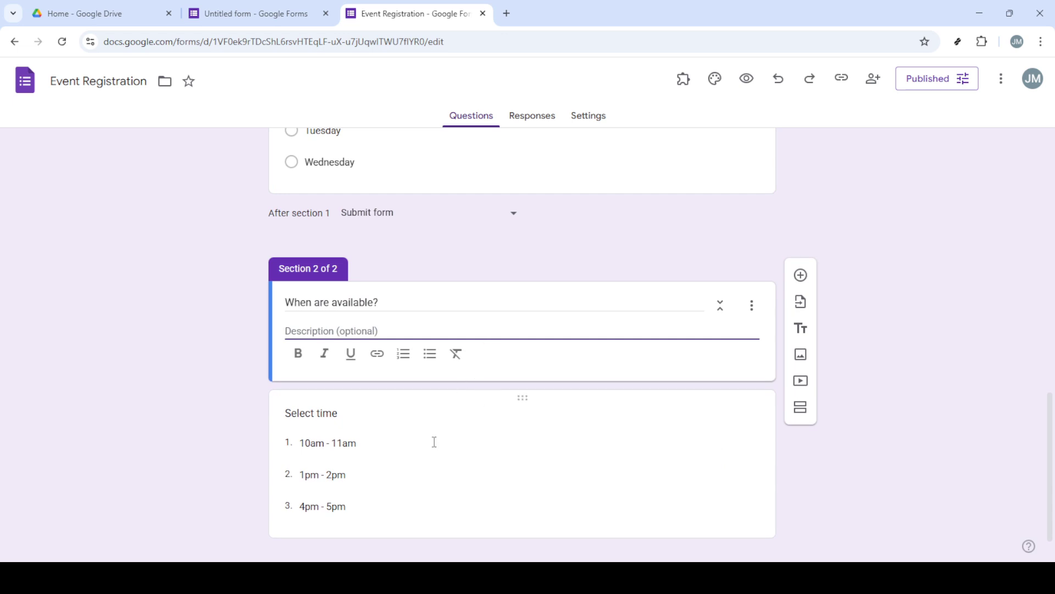
left_click(460, 464)
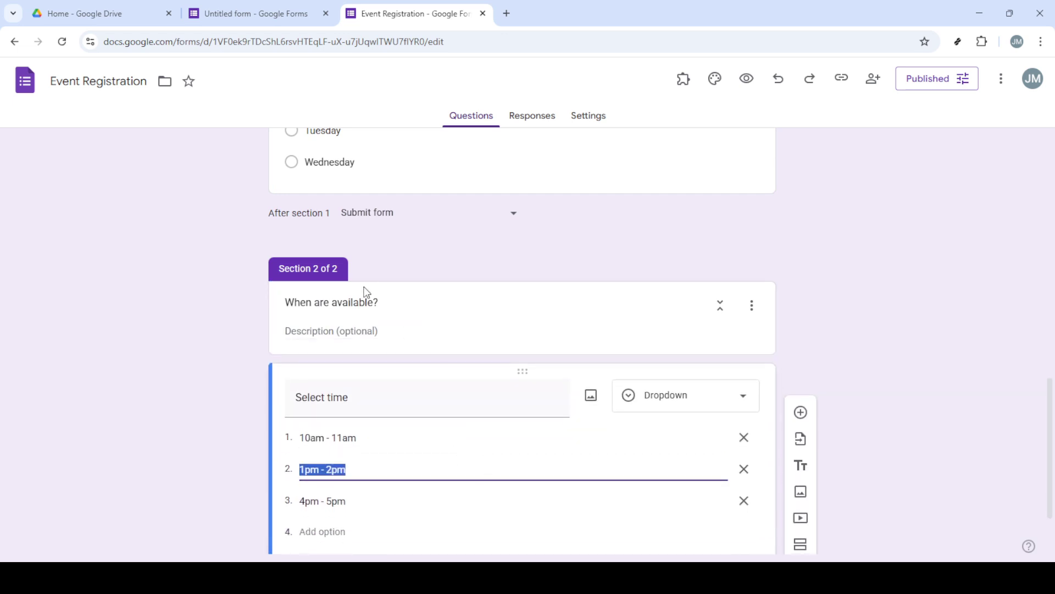
left_click(462, 253)
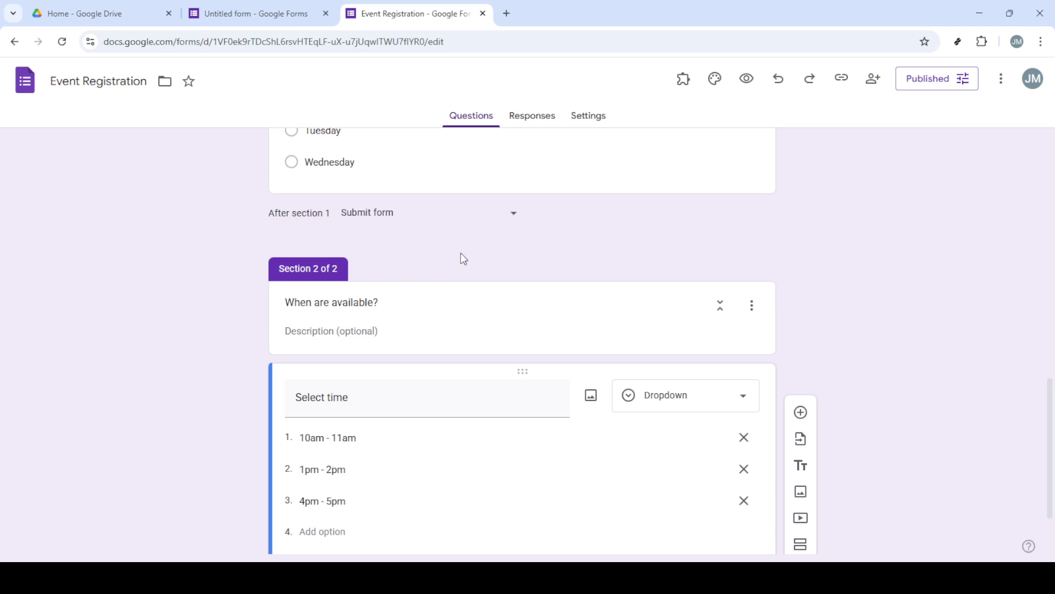
scroll(651, 258, "up", 1)
scroll(651, 258, "up", 1)
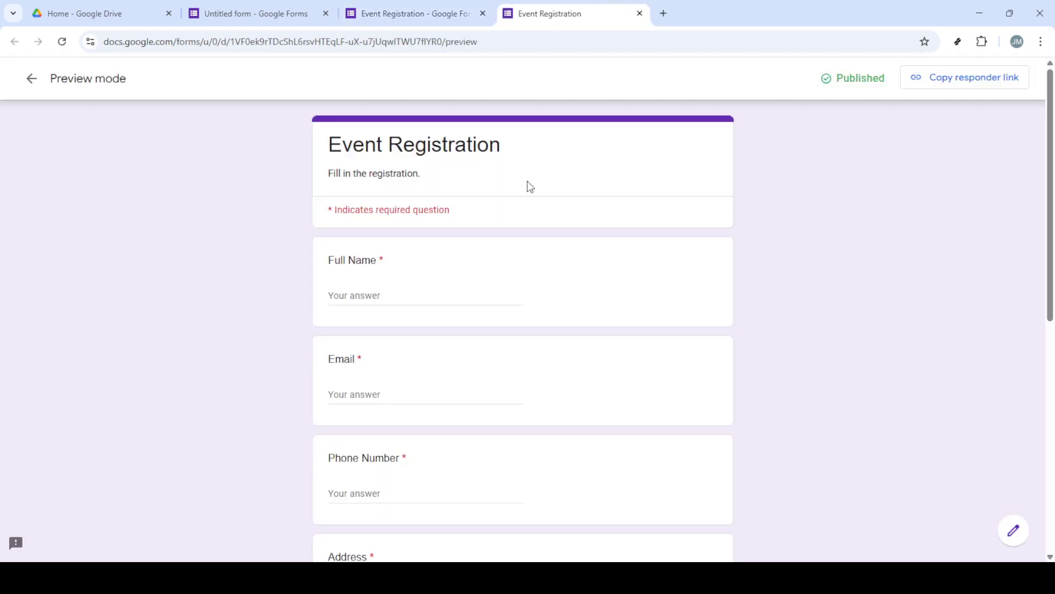
scroll(505, 213, "down", 1)
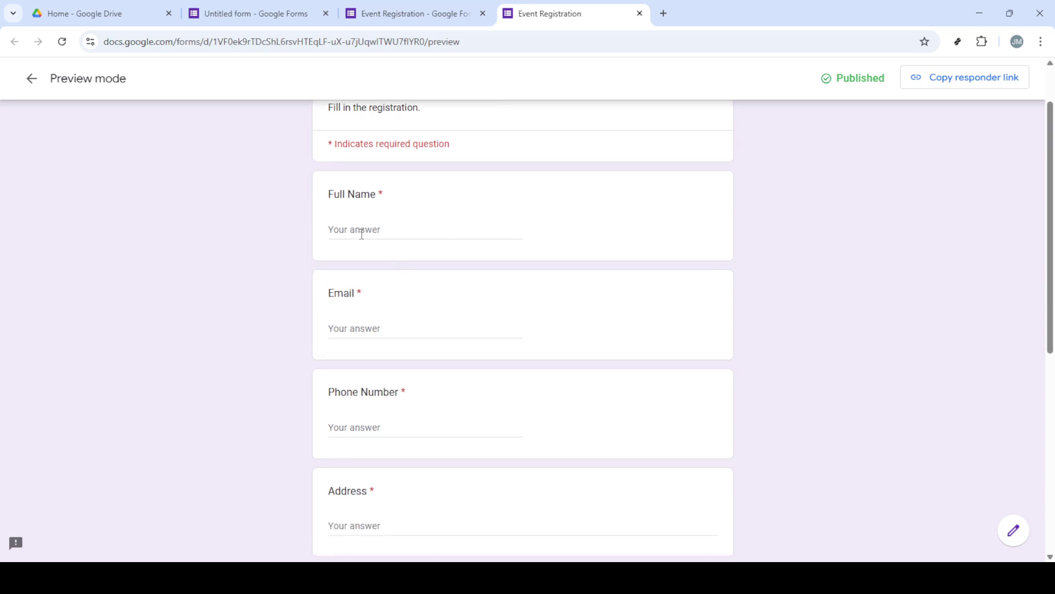
Step: Enter a sample Full Name in the preview and begin the Phone Number answer
left_click(361, 234)
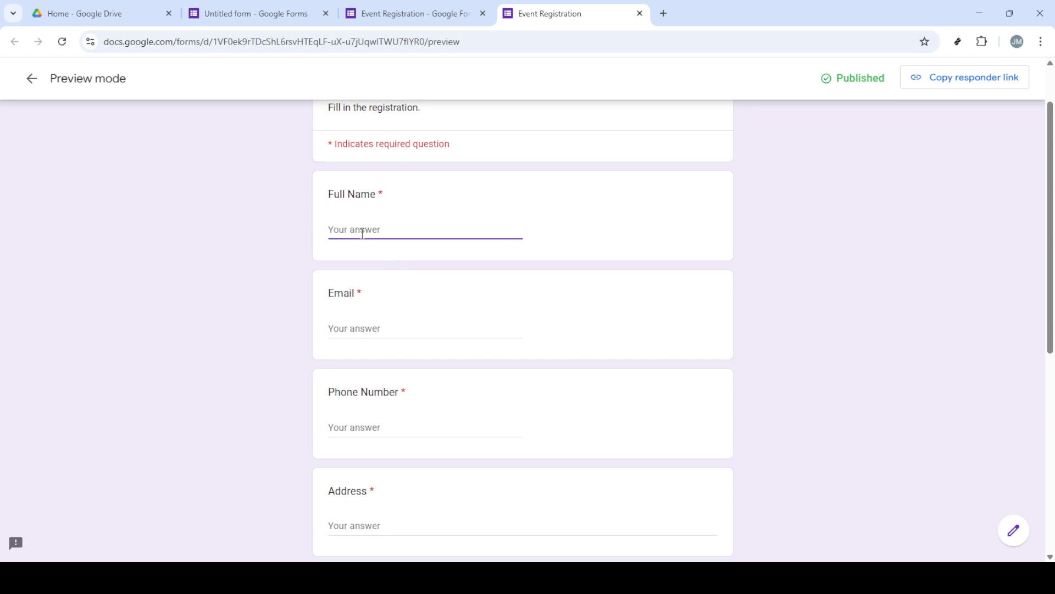
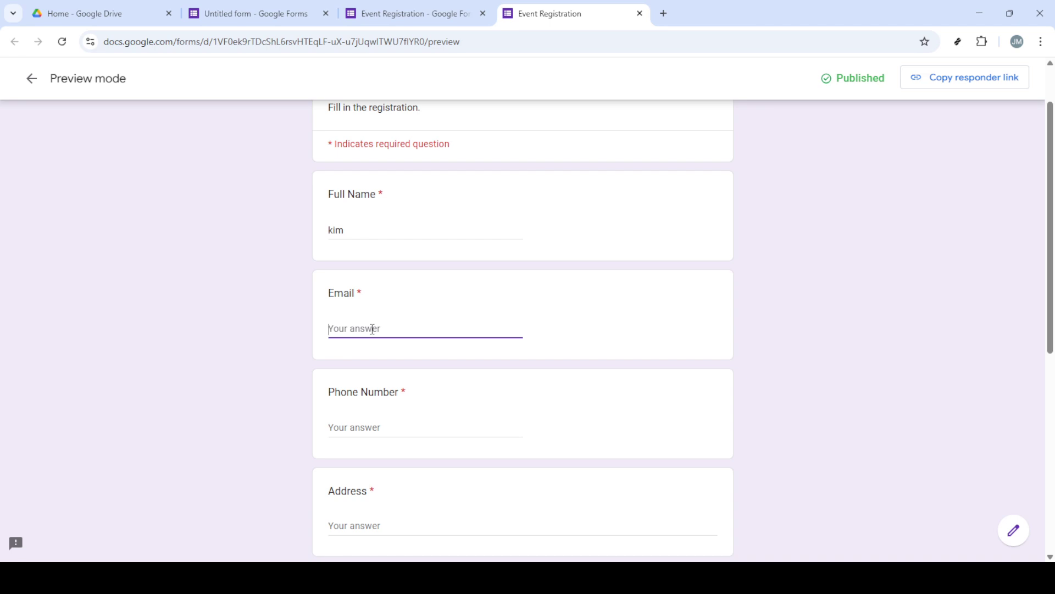
scroll(398, 321, "down", 2)
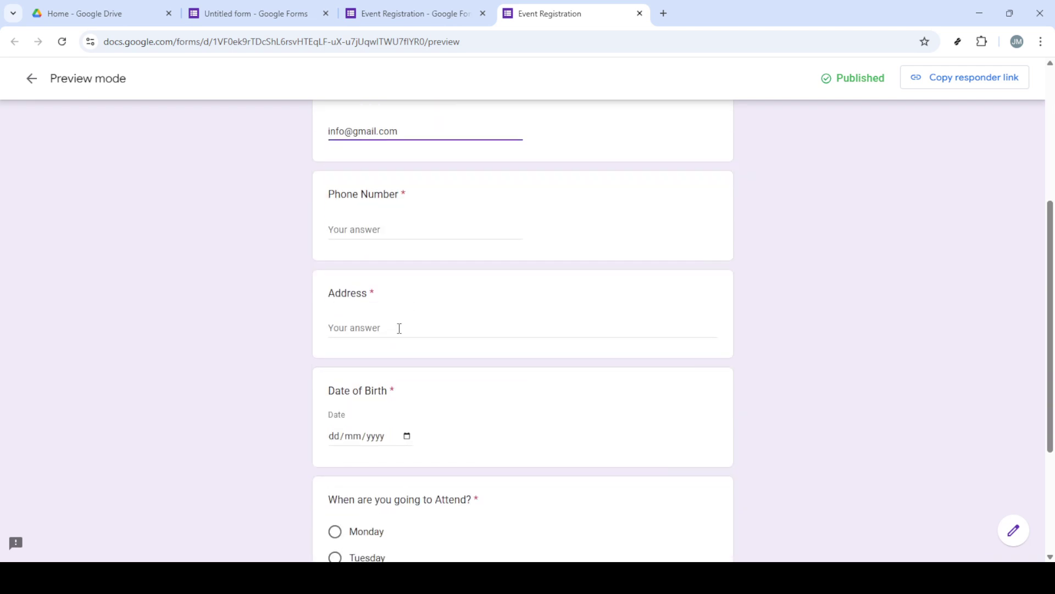
left_click(357, 230)
type("12")
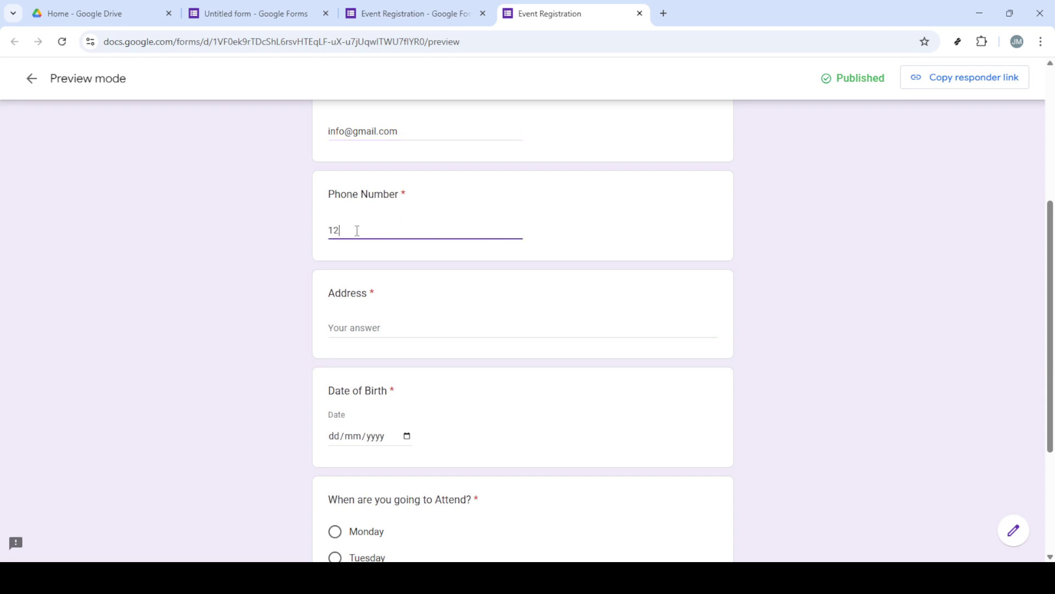
type("3456")
type("77890")
scroll(387, 252, "down", 2)
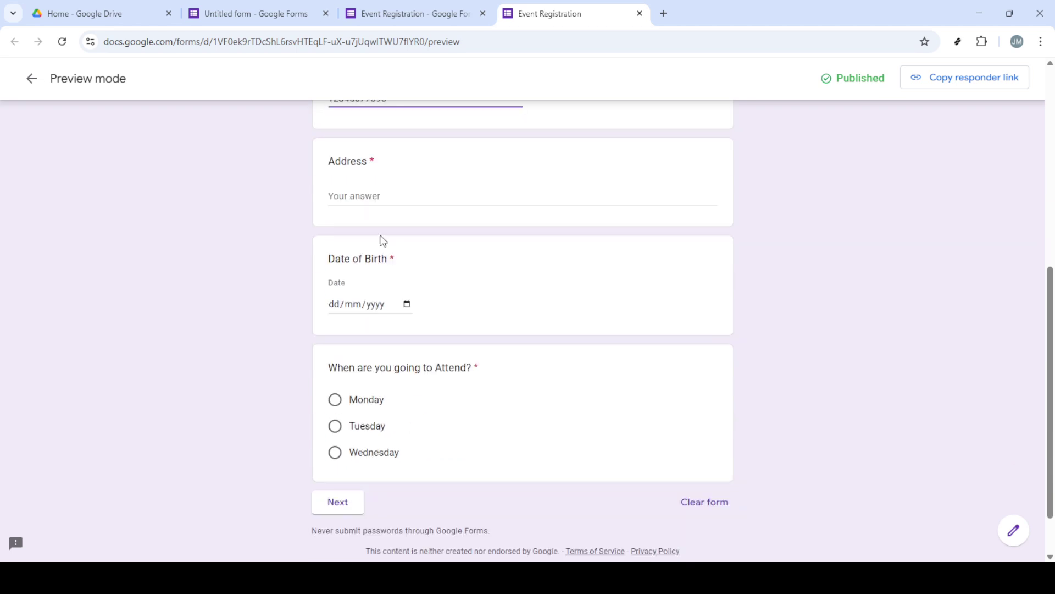
Step: Enter a brief sample Address, try Date of Birth, and pick Monday as attendance day
left_click(355, 195)
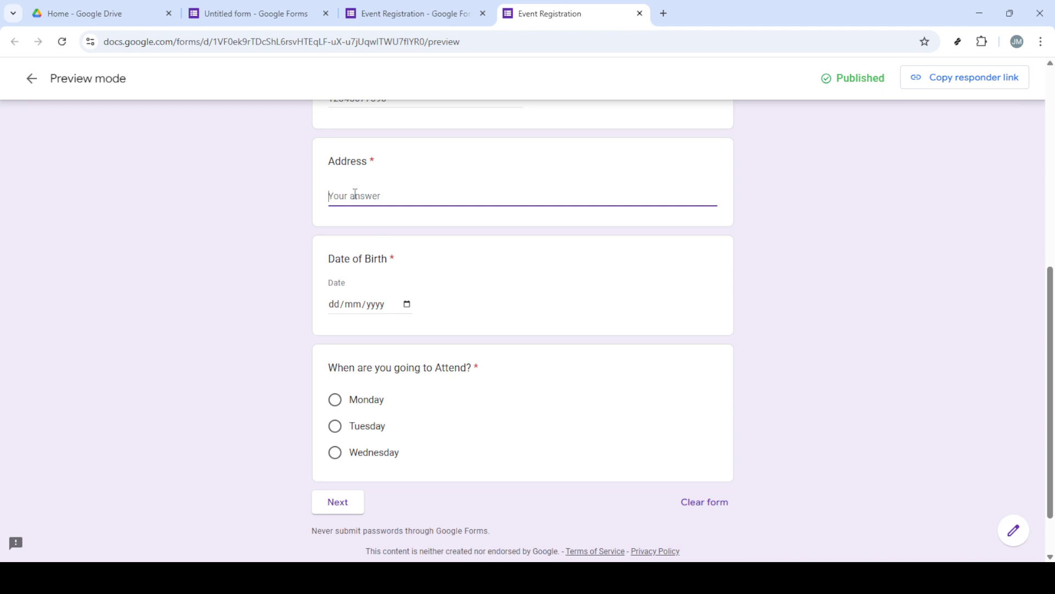
type("ni")
left_click(372, 305)
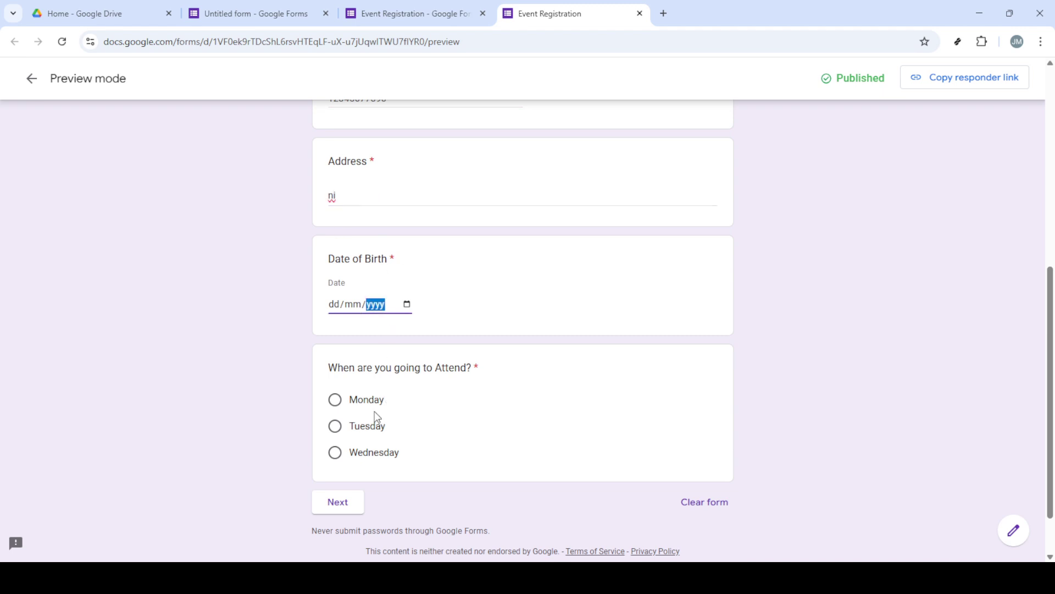
left_click(334, 421)
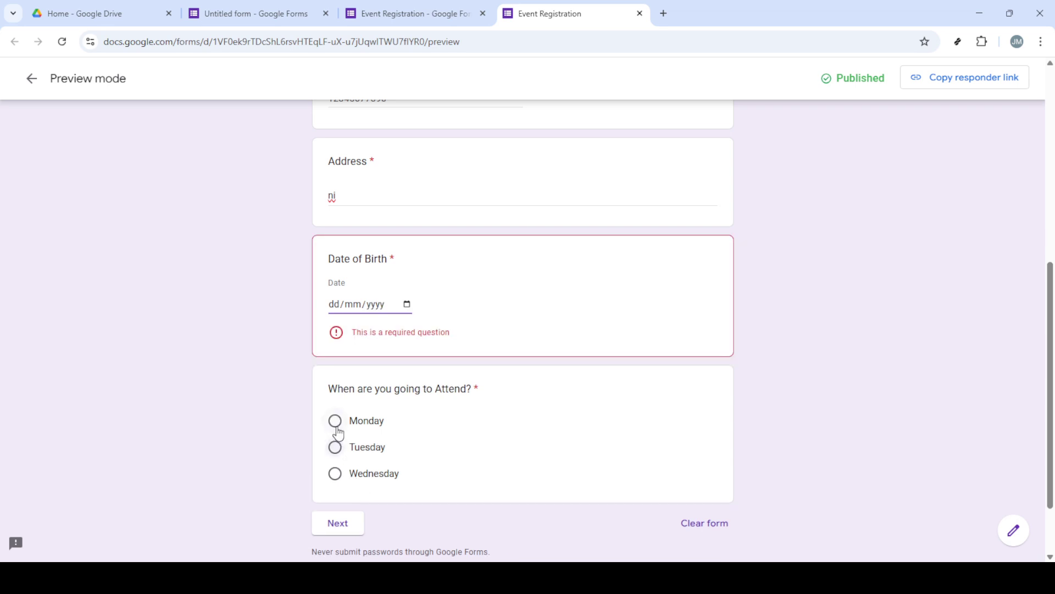